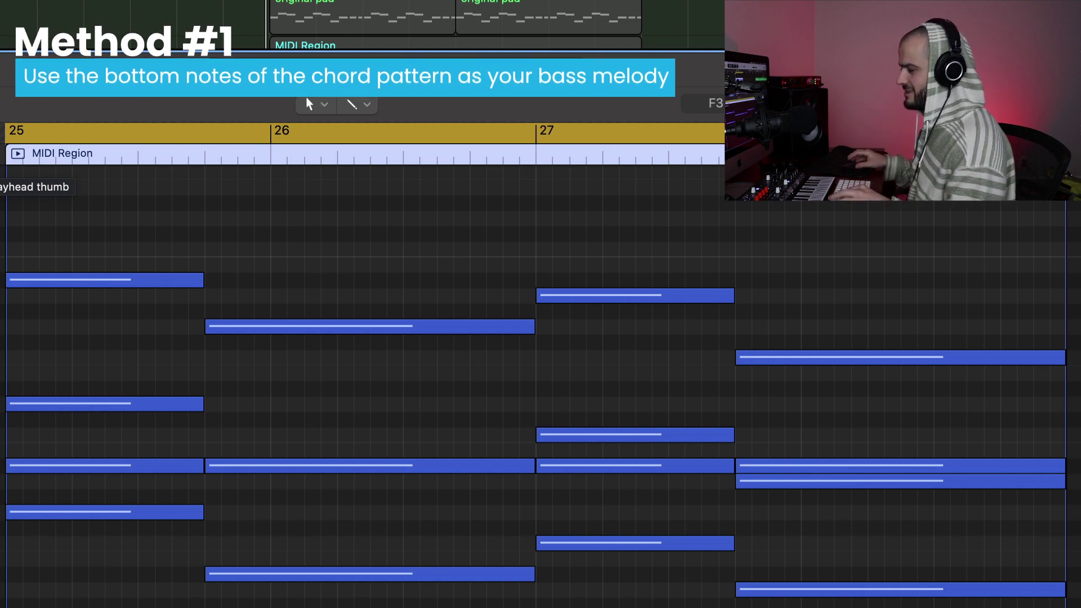
- Copy the lowest note of each chill melody chord into a new region on the bass sound track, aligned with bars 25–29
key("space")
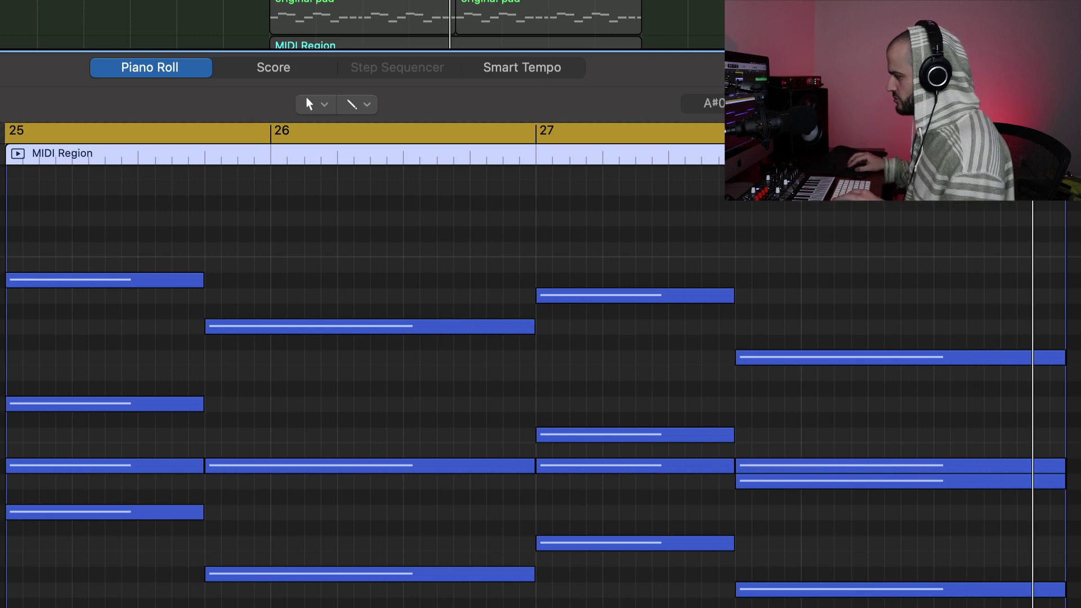
key("shift+Down")
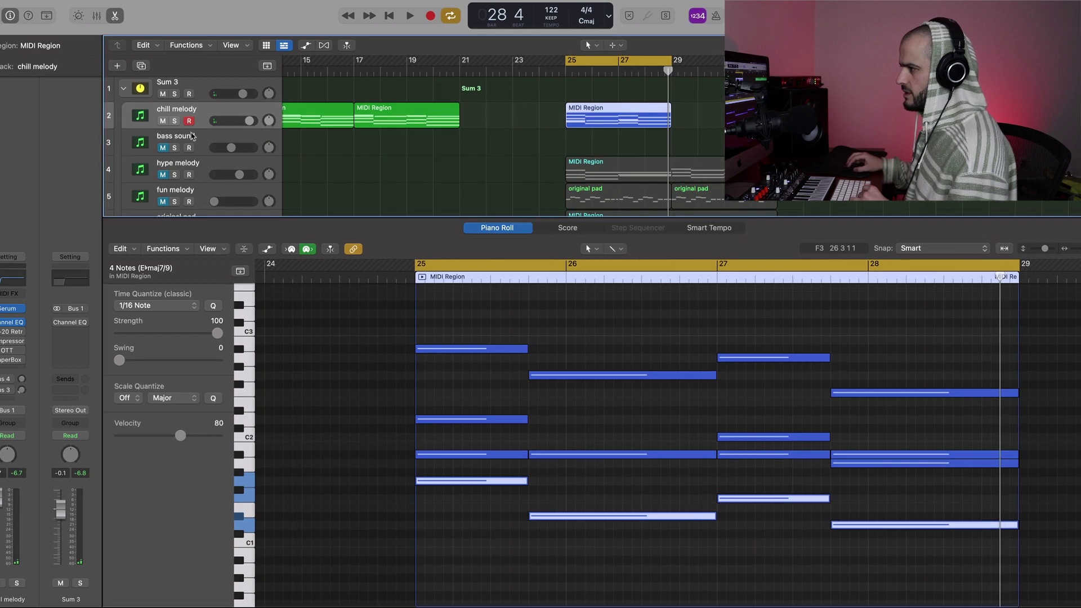
left_click(203, 151)
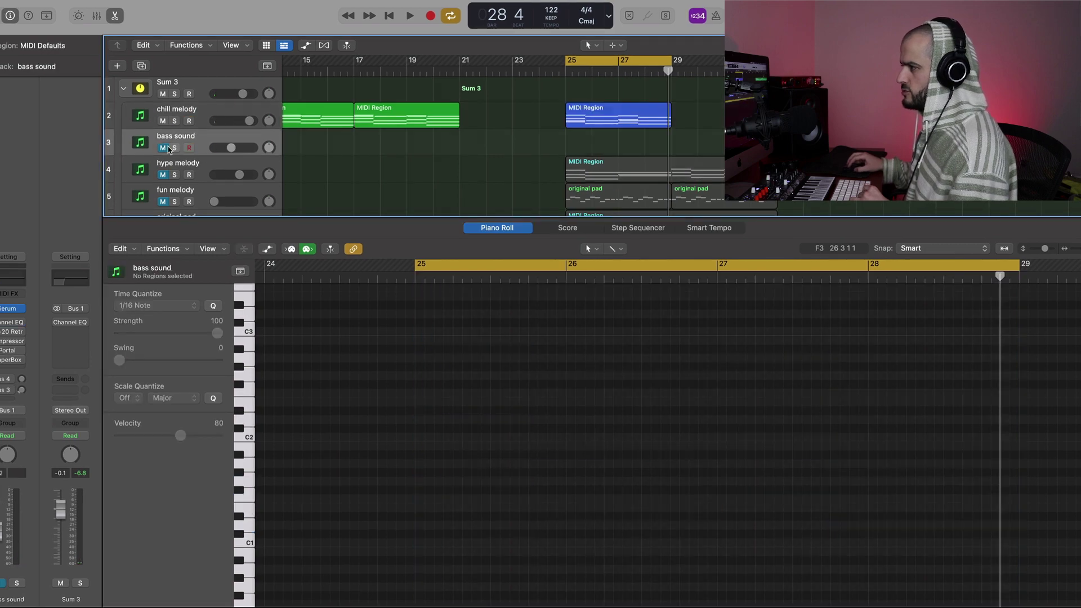
key("space")
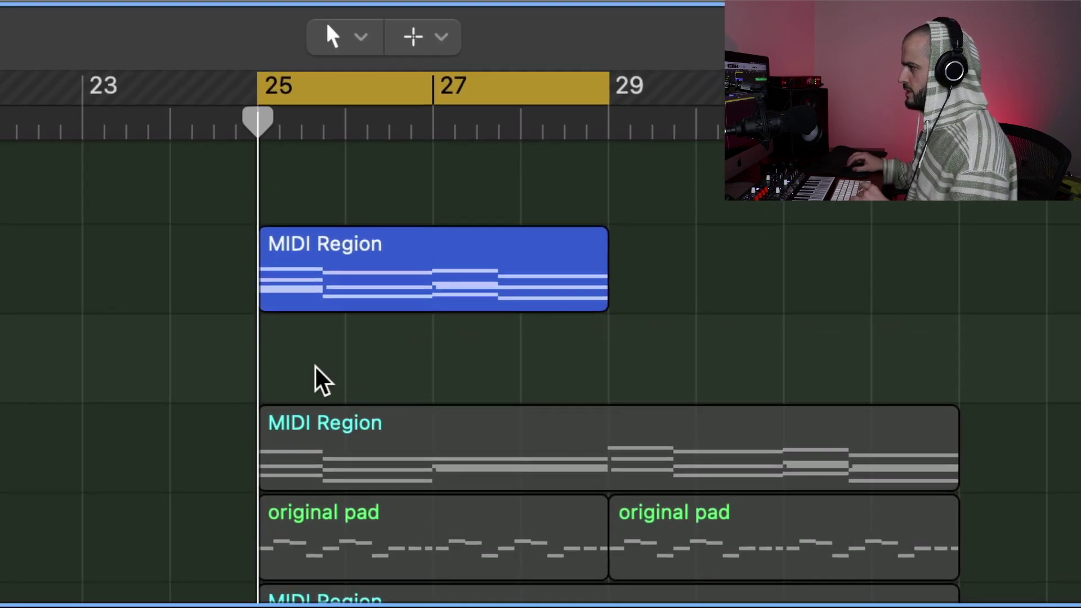
key("shift+r")
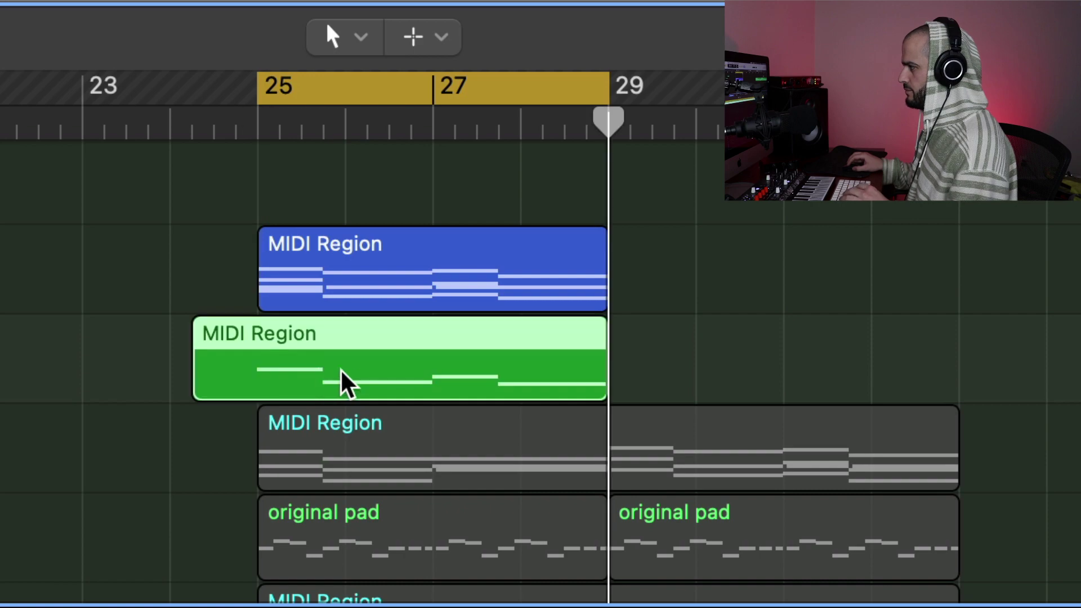
- Check the bass sound track's Serum patch and play back the copied bass line
key("v")
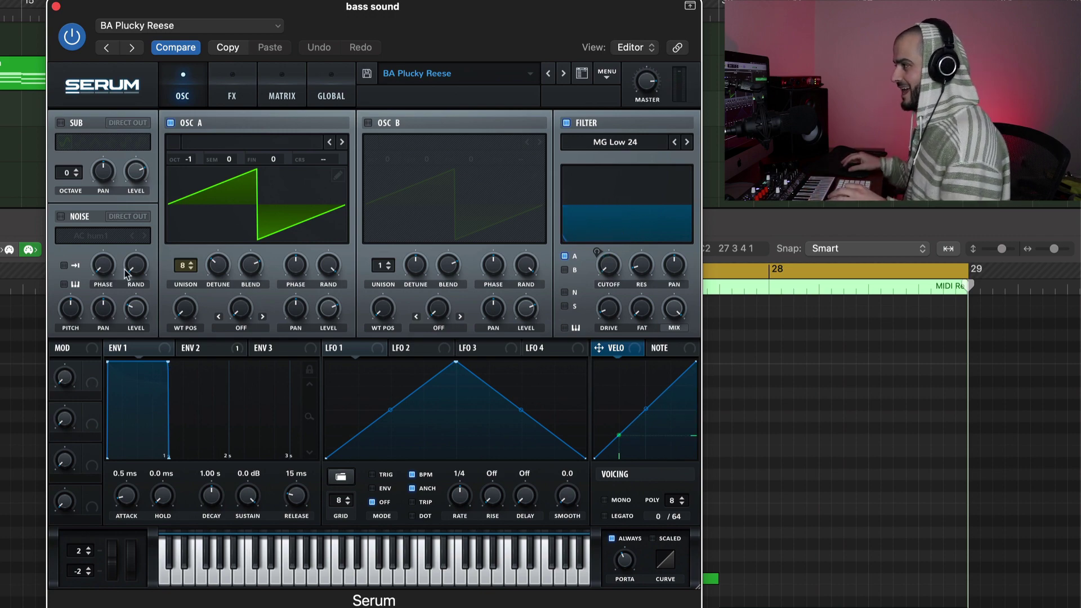
left_click(57, 6)
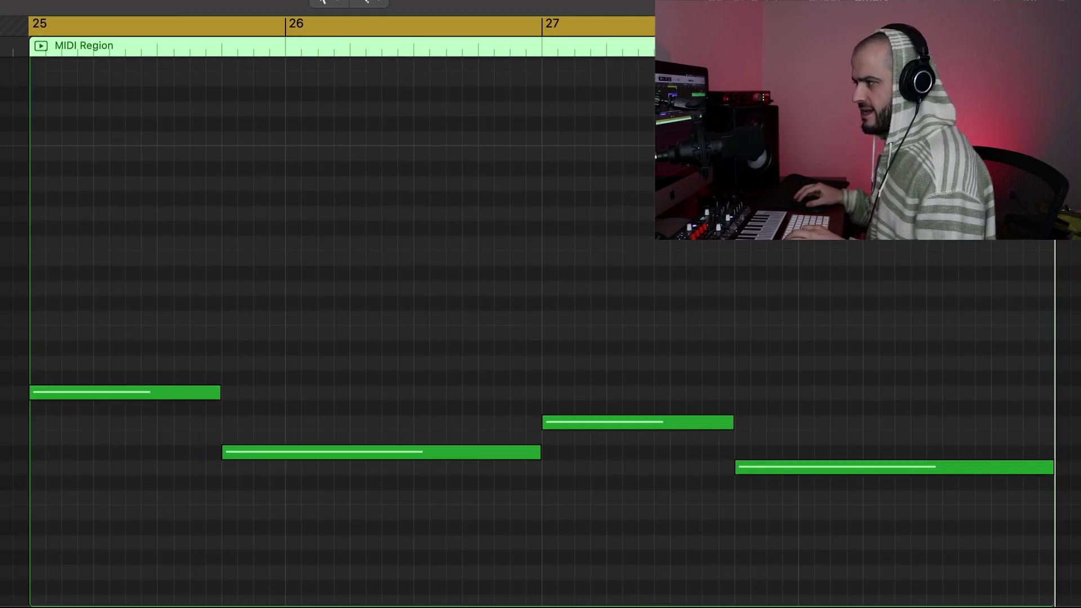
key("space")
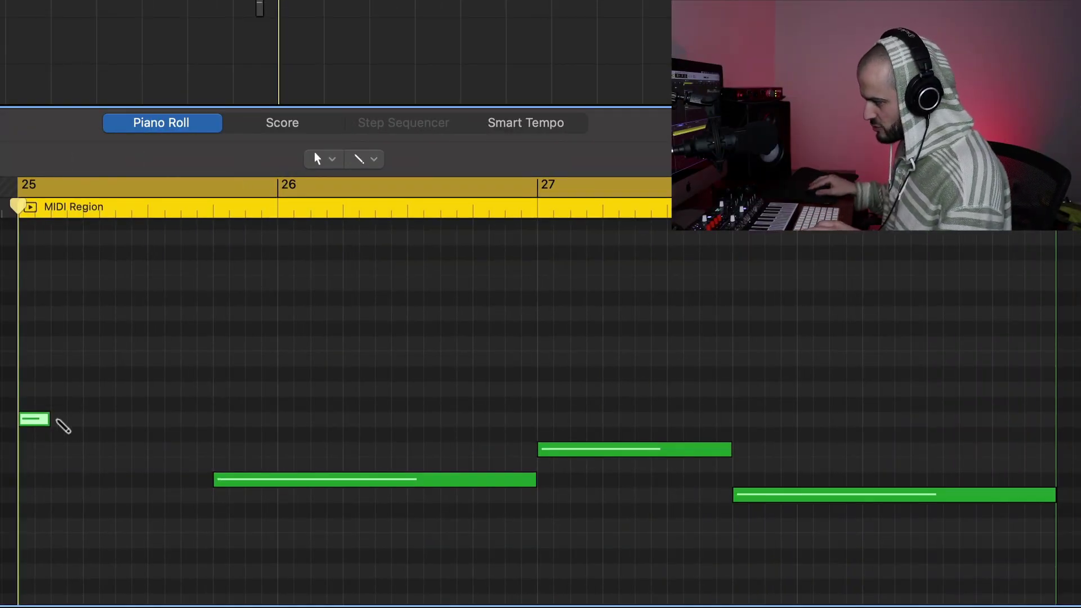
- Repeat the shortened first bass note as back-to-back eighth notes until the second bass note begins
left_click(54, 419)
left_click(87, 419)
left_click(119, 419)
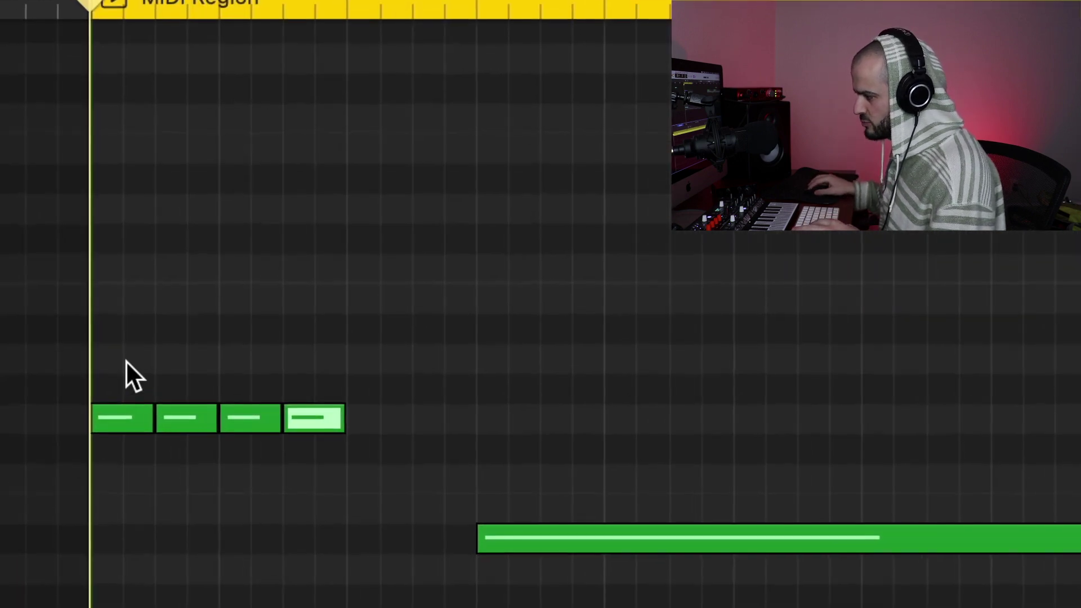
left_click_drag(37, 390, 55, 428)
left_click_drag(164, 435, 163, 435)
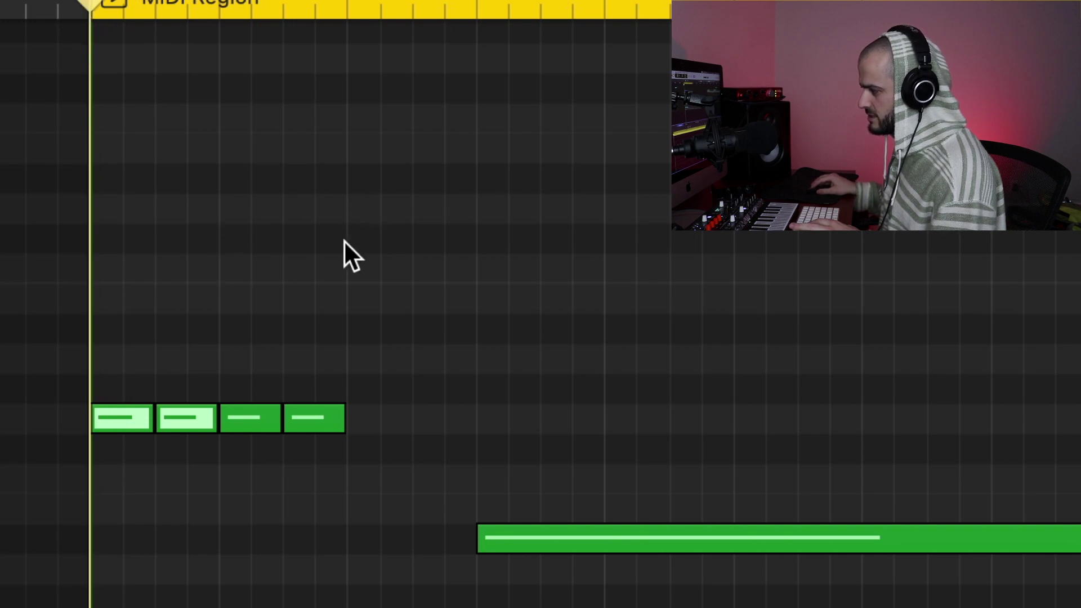
left_click(355, 418)
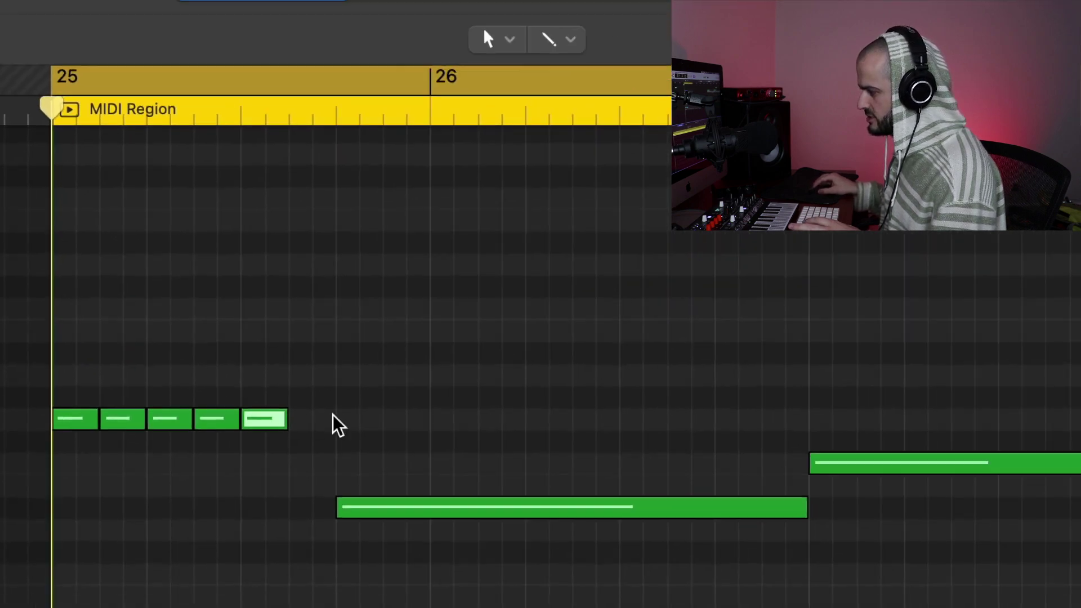
left_click(415, 417)
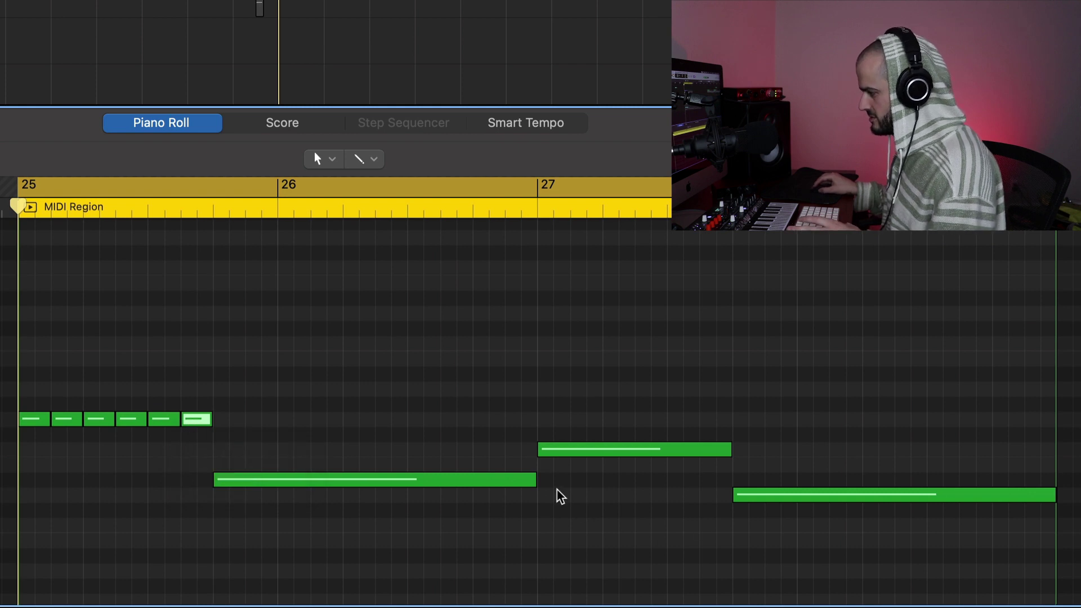
- Replace the three remaining long bass notes with repeated eighth notes up to bar 29 and play the pattern
left_click_drag(539, 486, 290, 499)
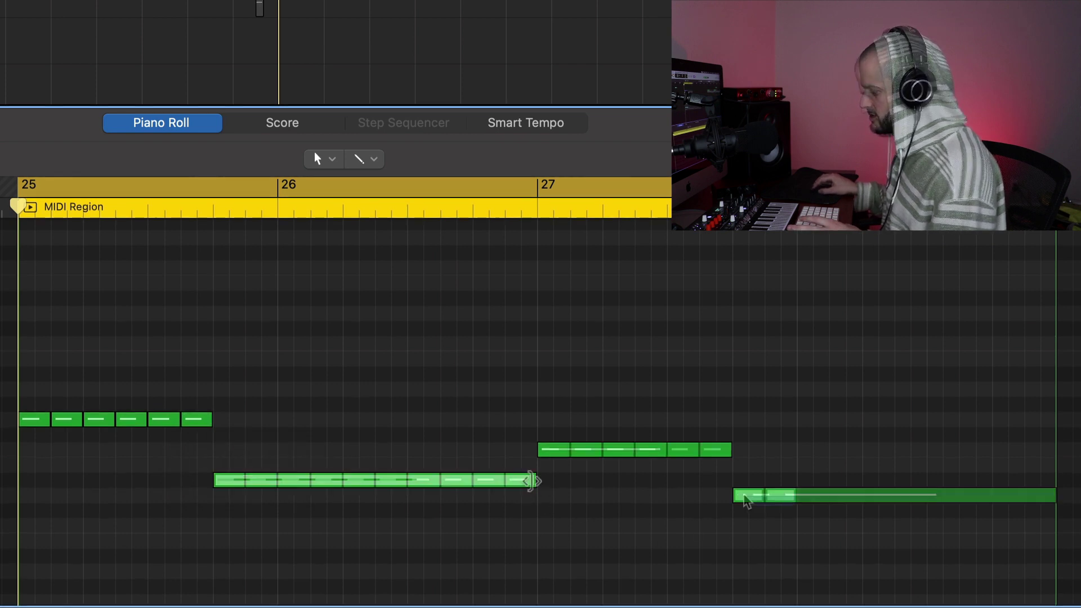
left_click(749, 498)
key("super+r")
key("super+r")
key("super+r")
key("super+r")
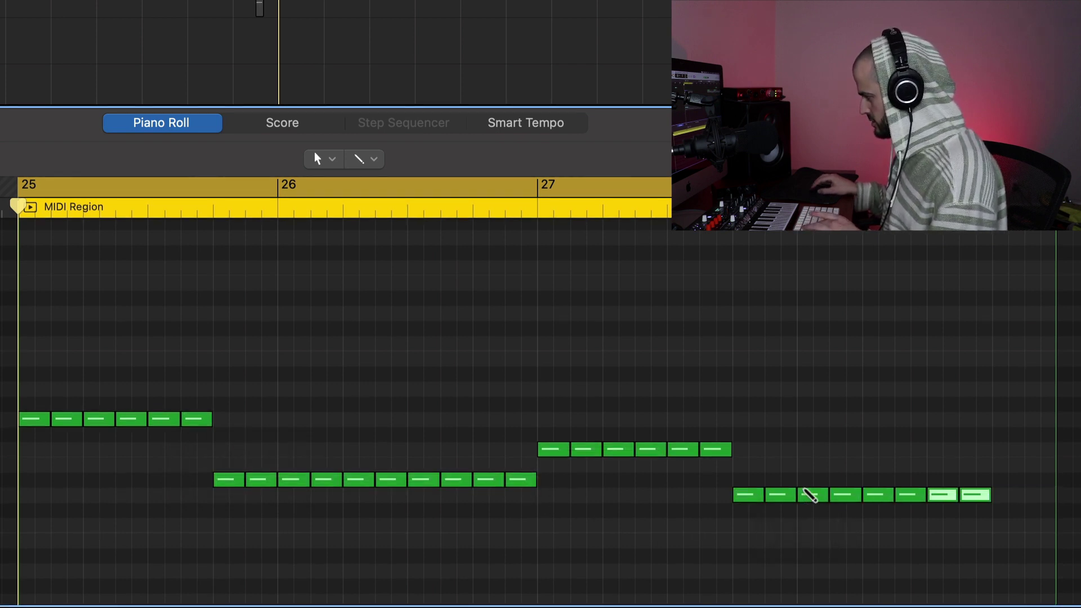
key("space")
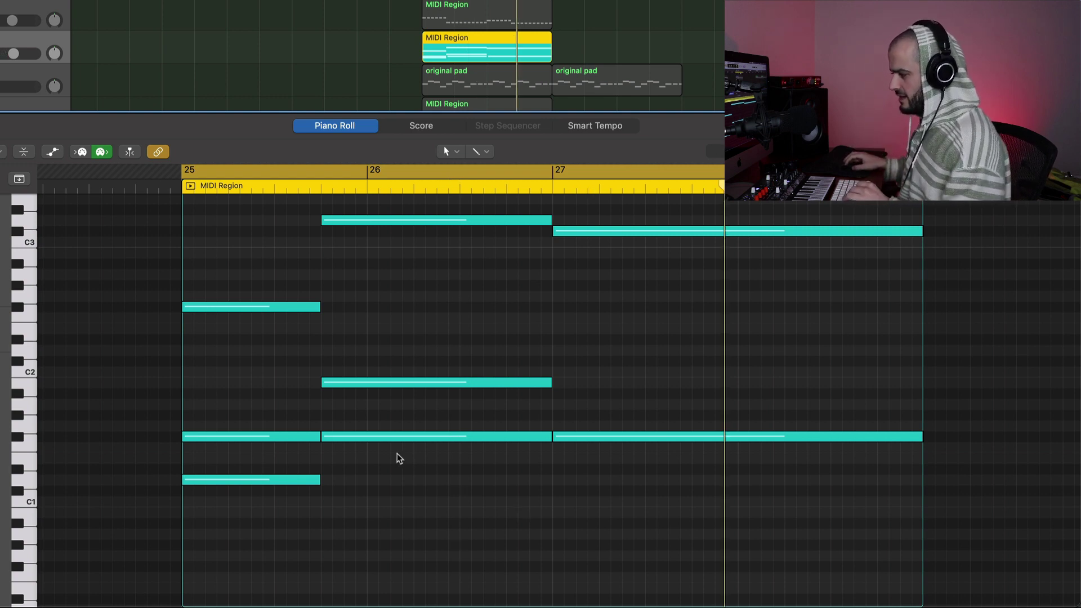
- Select the bottom note of each of the three chords in the hype melody region for copying
left_click(240, 480)
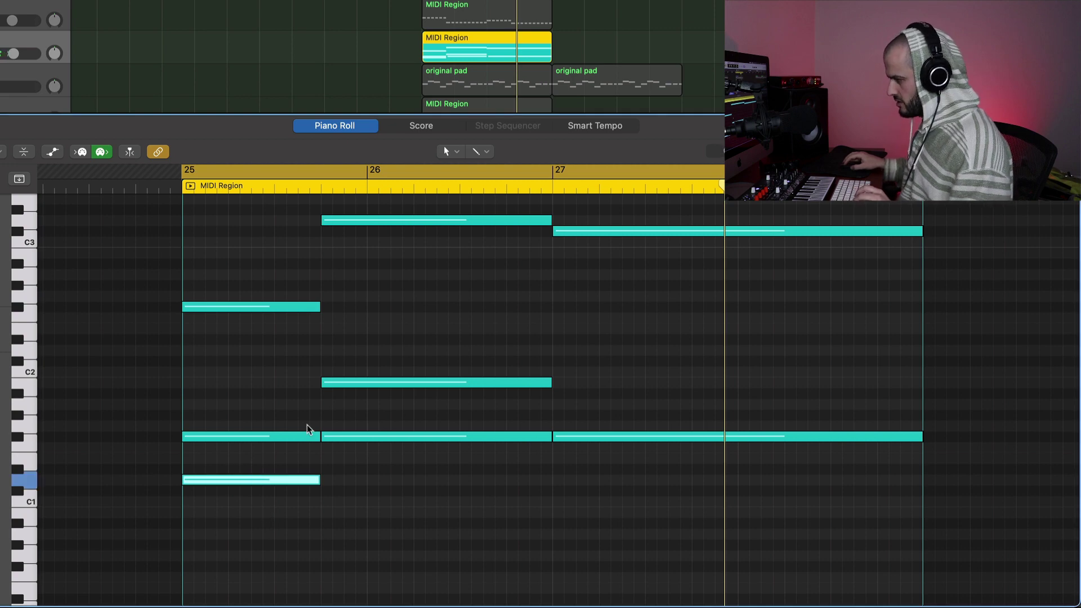
left_click(387, 383, "shift")
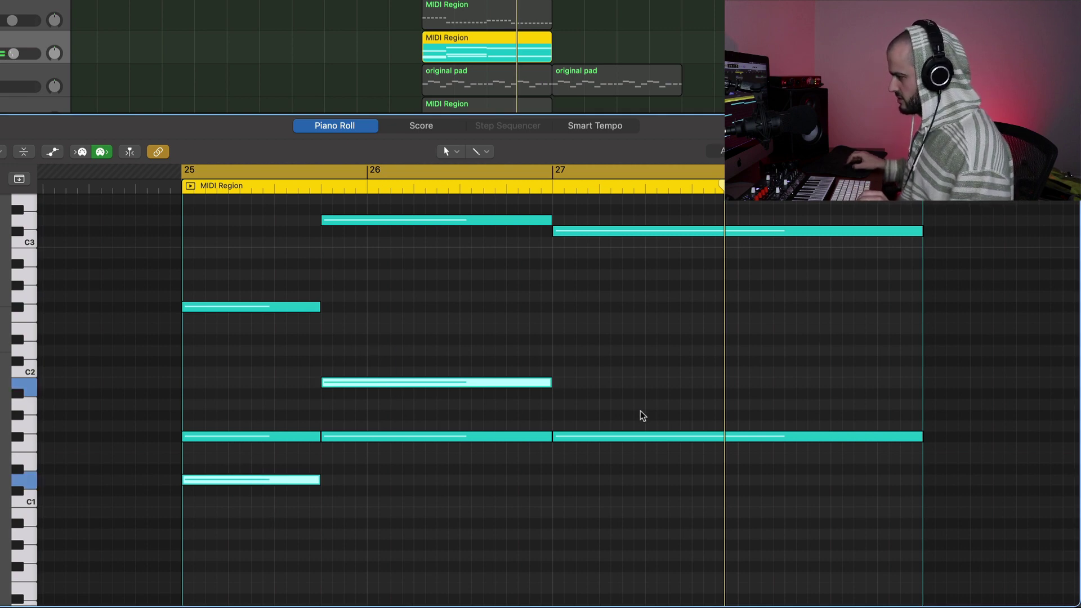
left_click(647, 437, "shift")
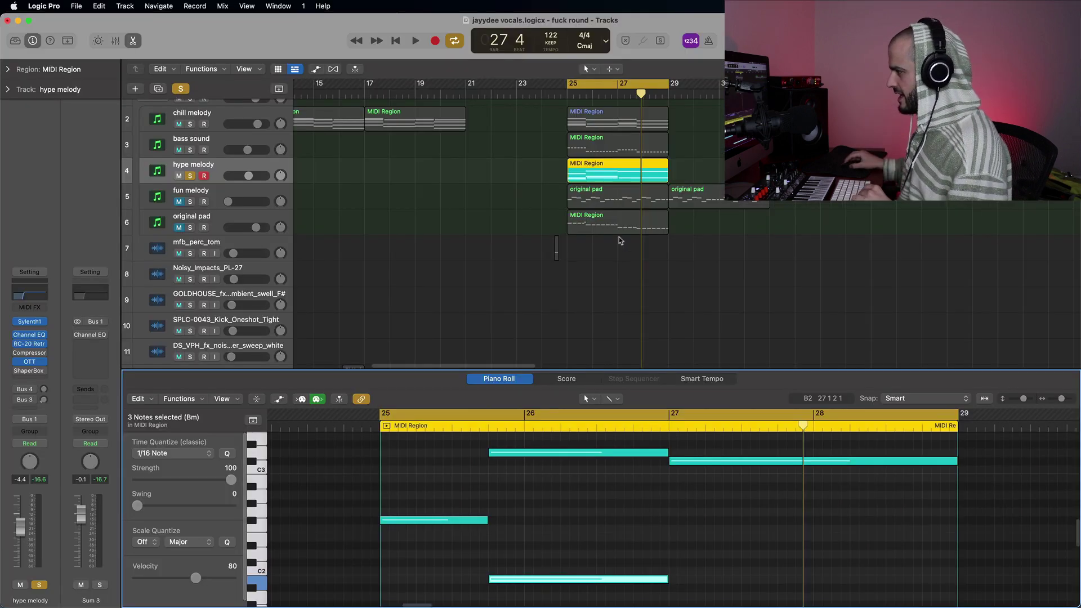
- Replace the MIDI region on the original pad track with the copied bottom notes of the hype melody, starting at bar 25
left_click(494, 107)
key("Delete")
key("Return")
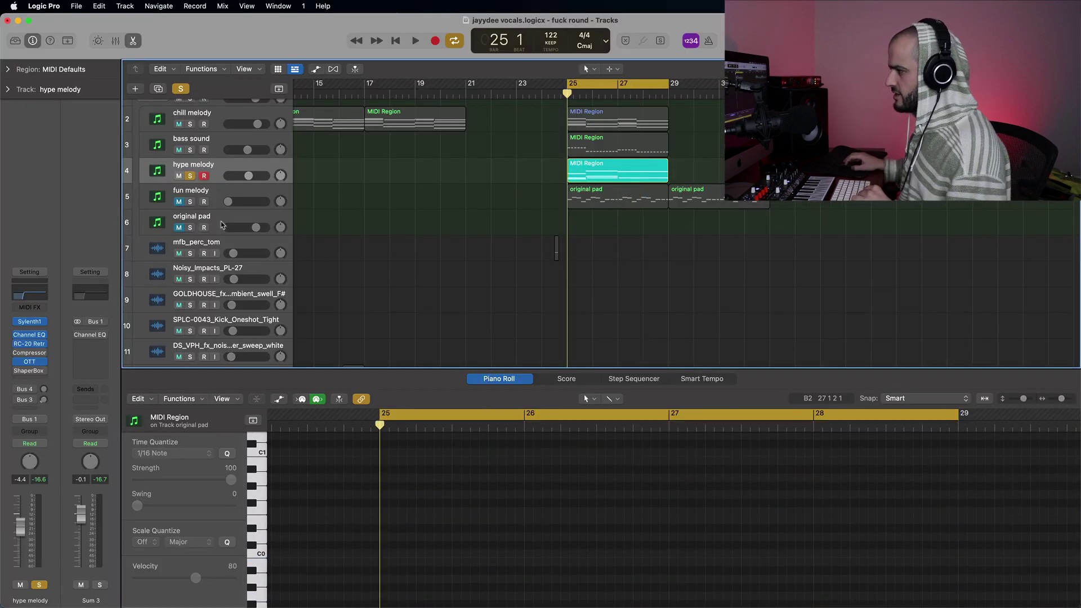
left_click(181, 223)
key("super+v")
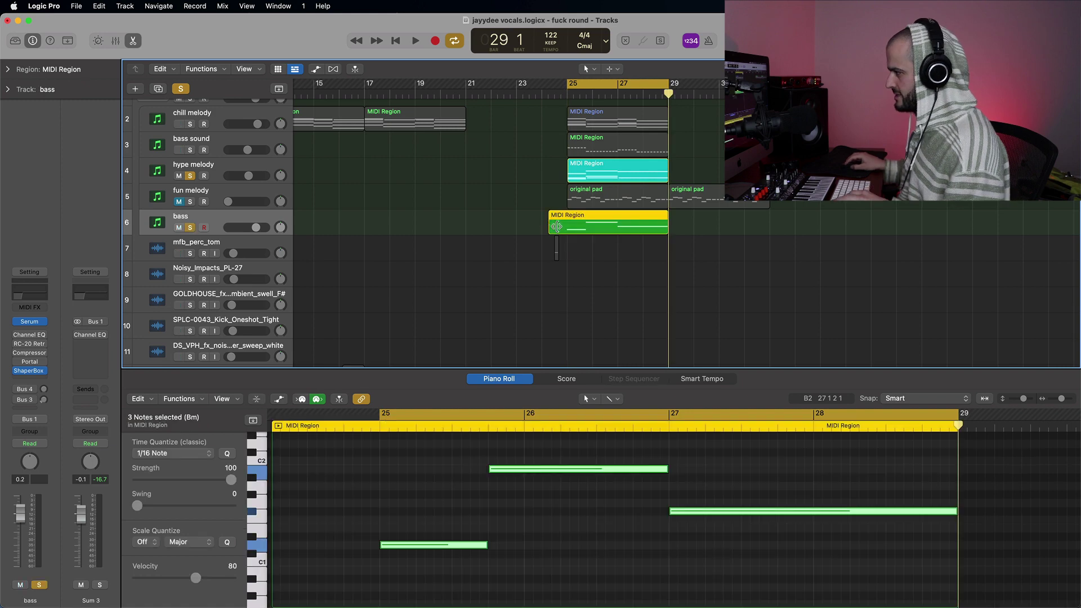
- Open Serum on the bass track and redraw Oscillator A's waveform as a square wave in the table editor
key("v")
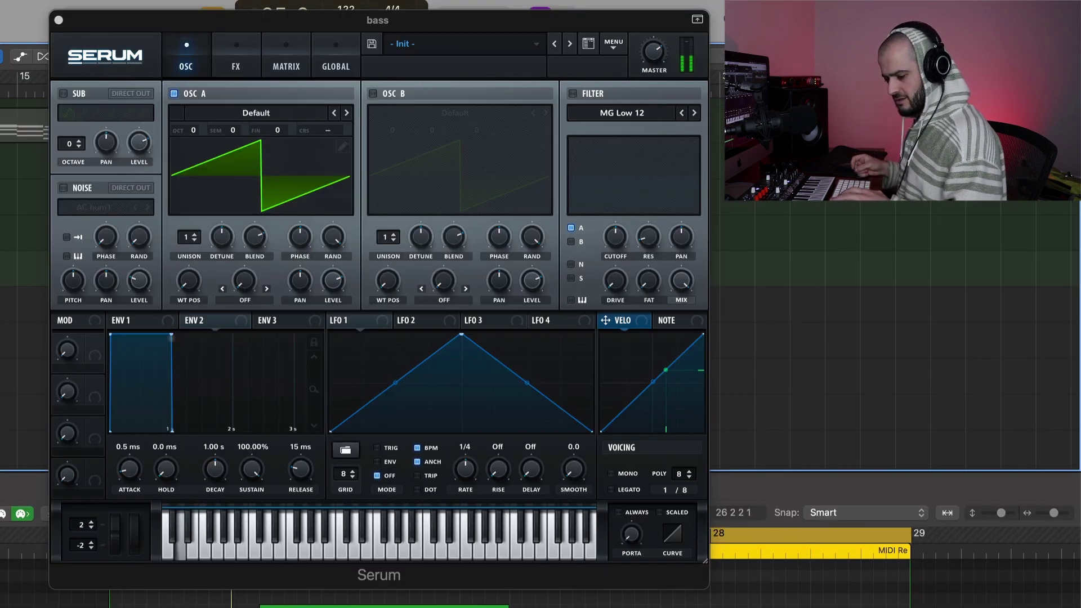
left_click(343, 147)
left_click_drag(155, 204, 374, 212)
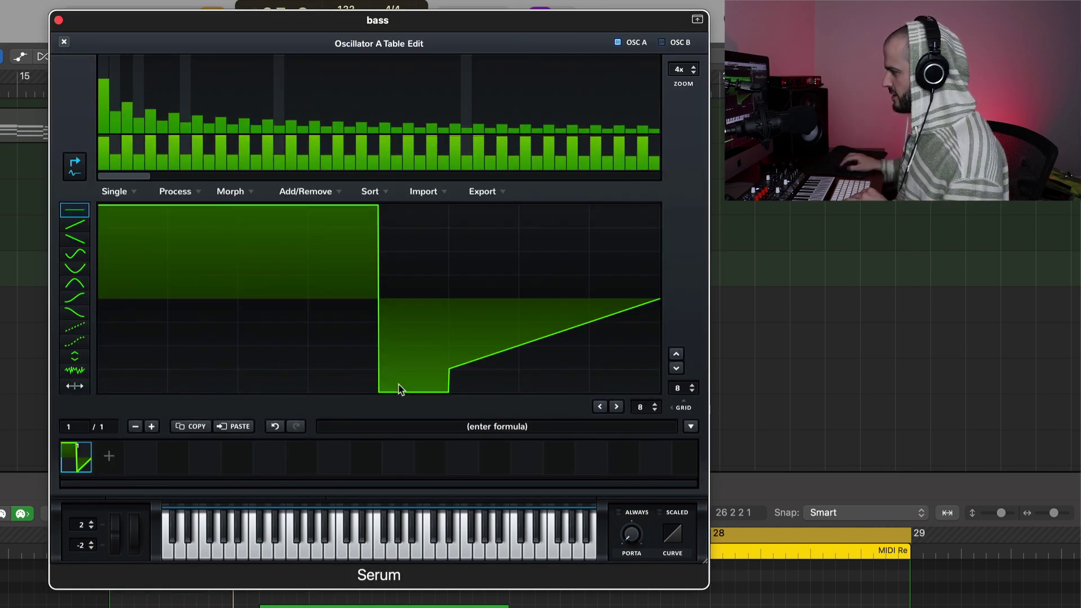
left_click_drag(398, 388, 659, 392)
left_click(63, 41)
- Enable the filter as MG Low 24 with Env 2 modulating its cutoff, and lower Env 2's sustain
mouse_move(188, 319)
left_mouse_down()
mouse_move(506, 289)
mouse_move(623, 261)
mouse_move(617, 241)
left_mouse_up()
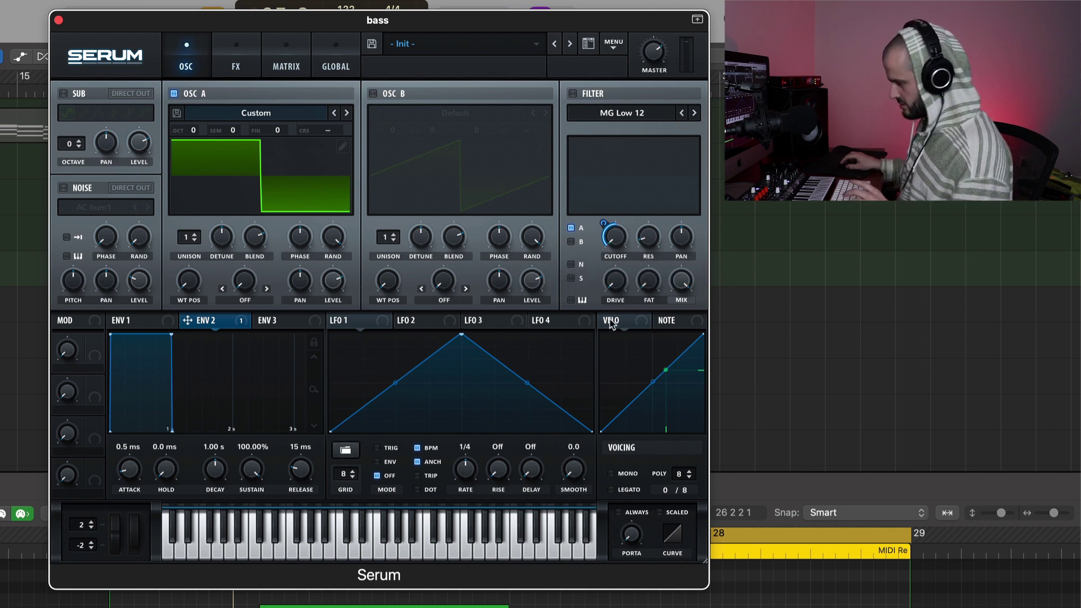
mouse_move(607, 226)
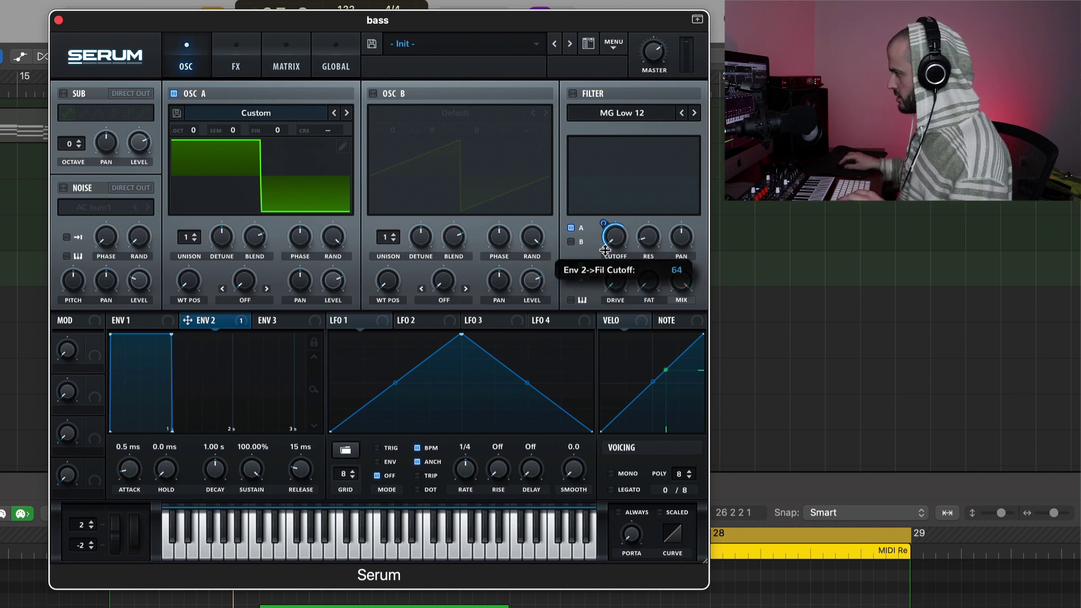
left_click(573, 93)
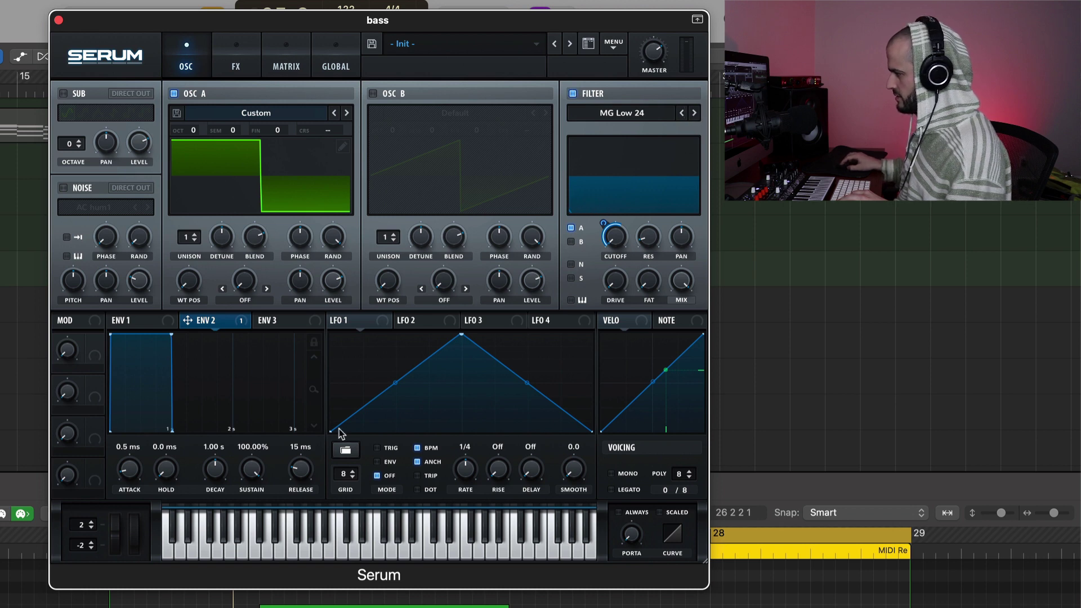
left_click_drag(259, 476, 256, 563)
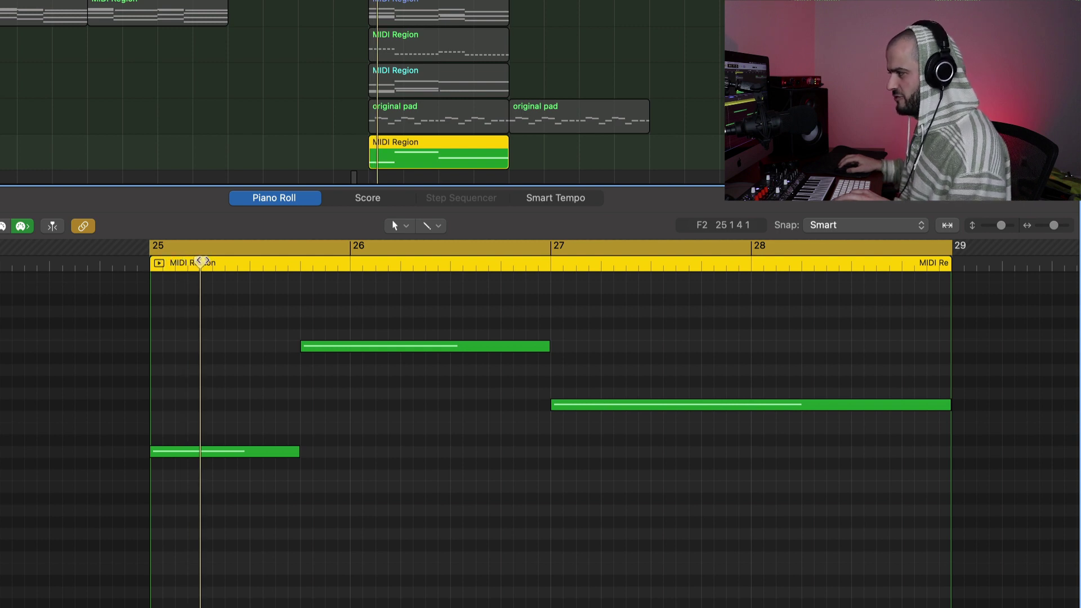
left_click_drag(203, 262, 148, 268)
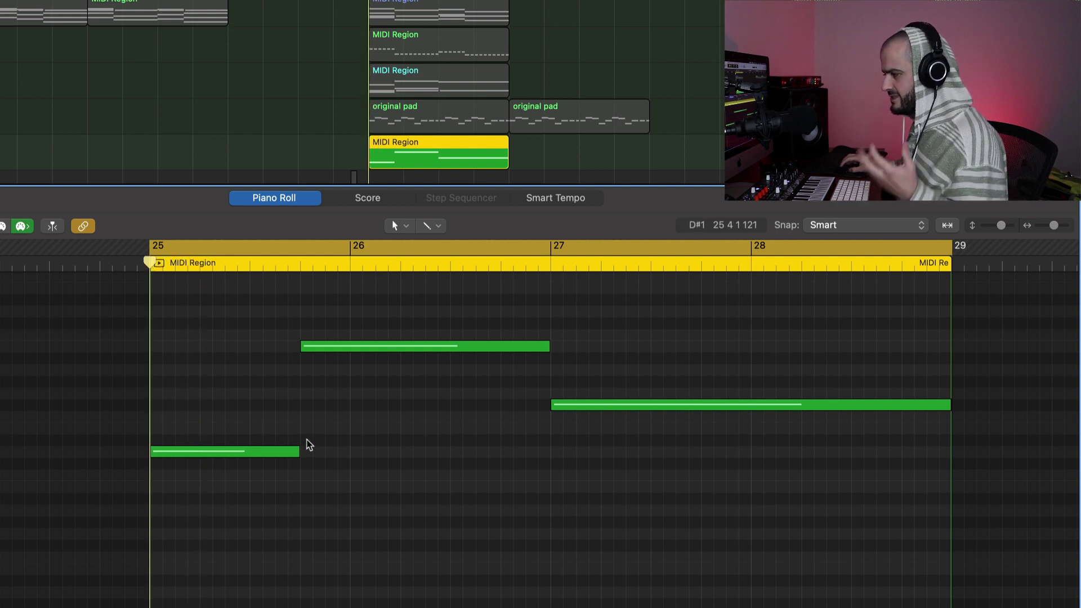
left_click_drag(296, 451, 165, 462)
scroll(193, 427, "up", 1)
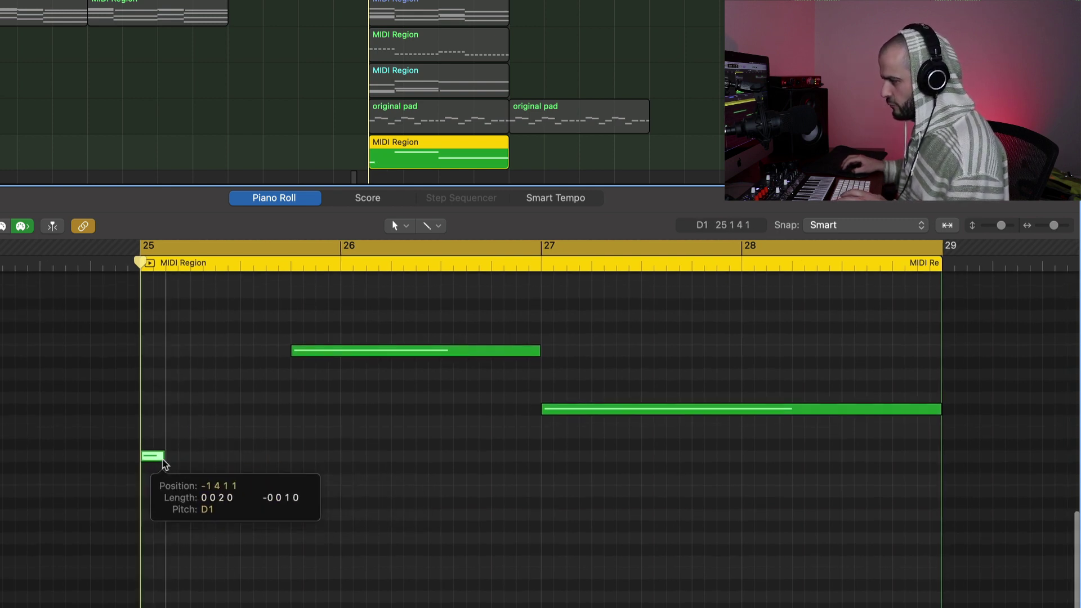
scroll(164, 462, "down", 1)
left_click(179, 456, "super")
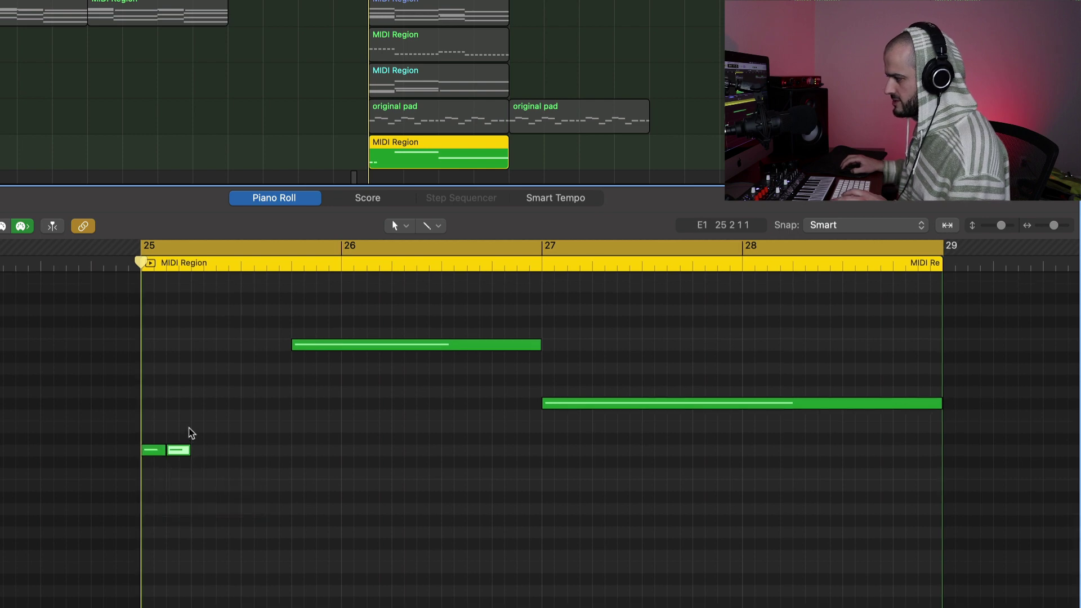
scroll(193, 455, "up", 1)
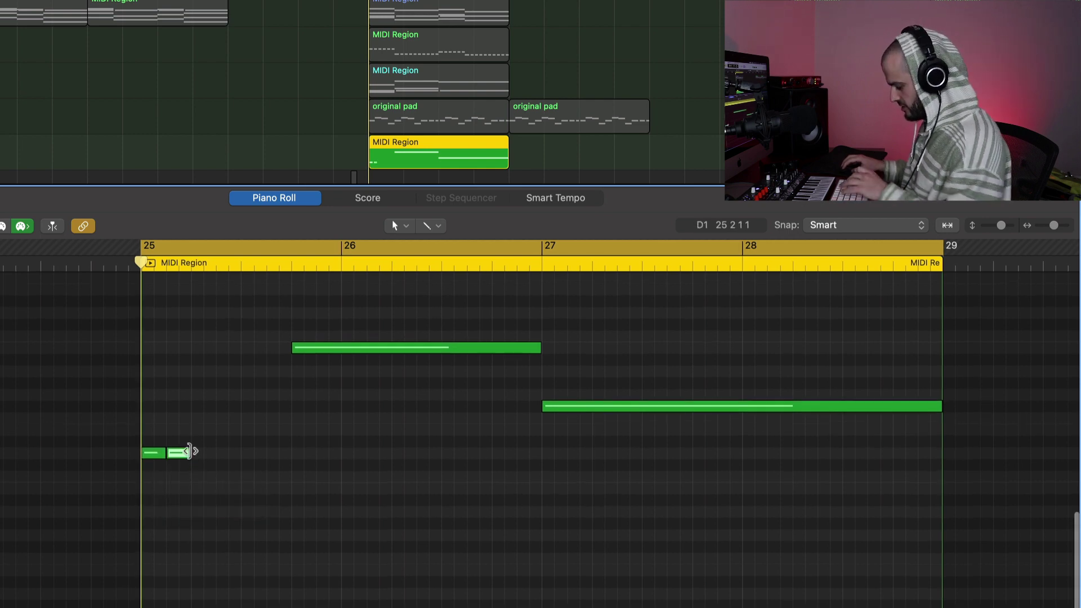
key("Delete")
- Set the first bass note to a dotted eighth and fill both opening pitches with repeats, trimming the final one at bar 27
left_click_drag(161, 454, 179, 453)
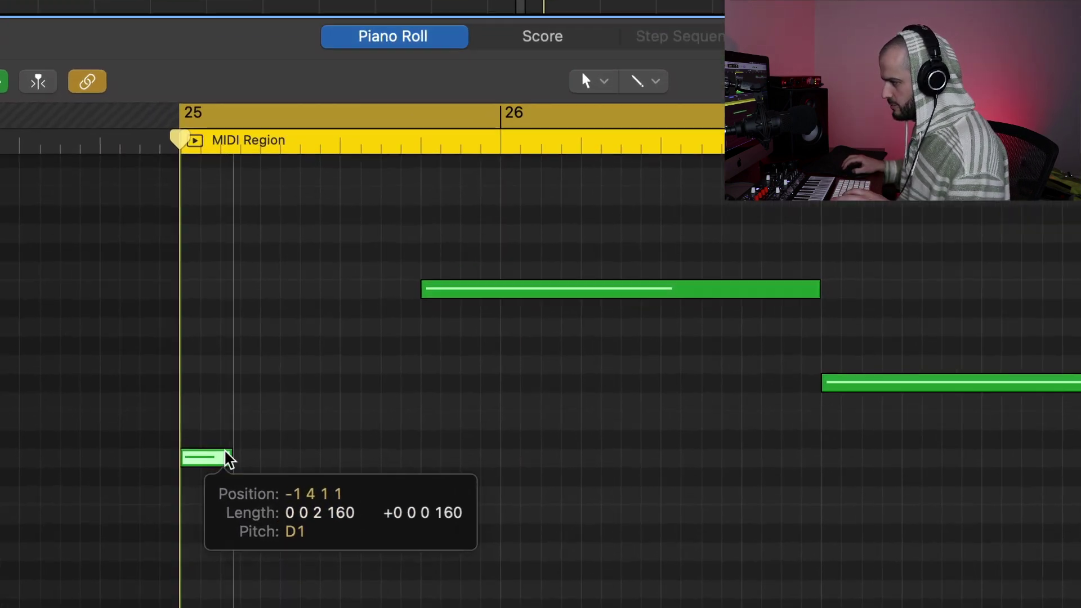
left_click(223, 447)
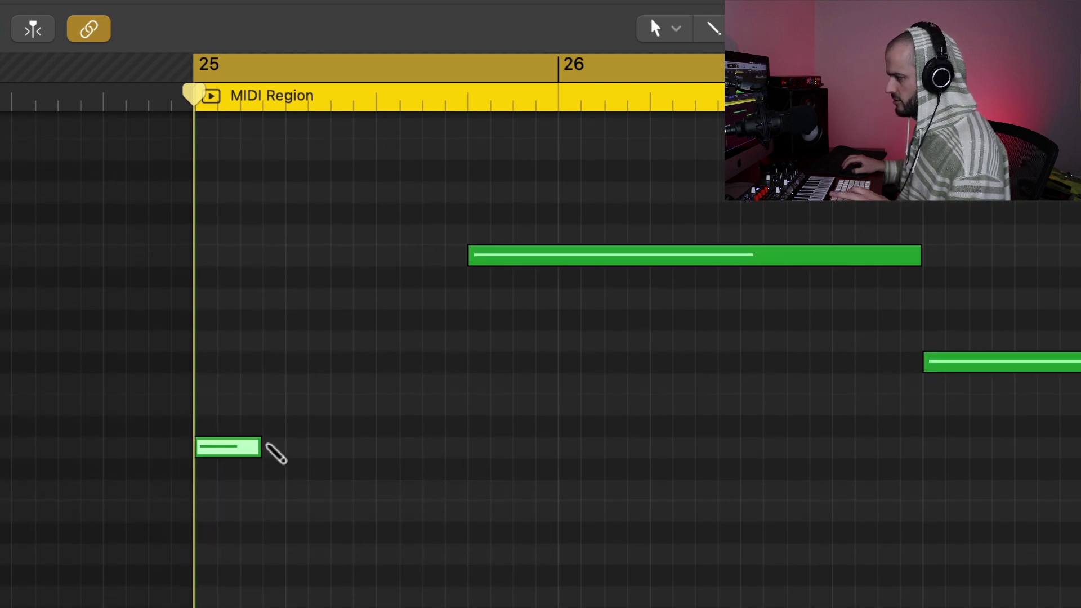
left_click(273, 447)
scroll(343, 456, "up", 2)
left_click(371, 458)
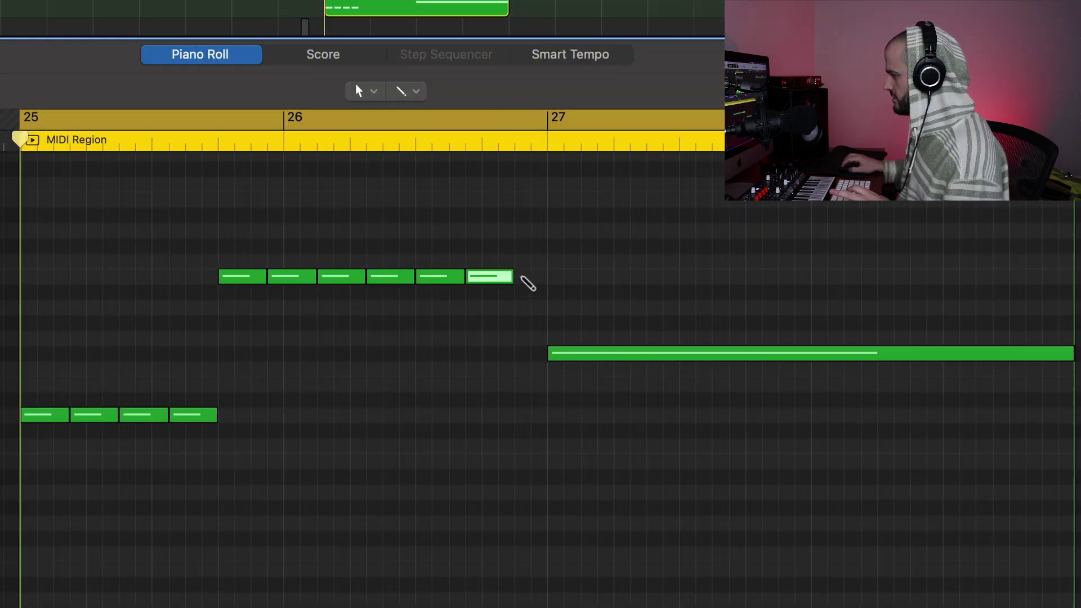
left_click(523, 277)
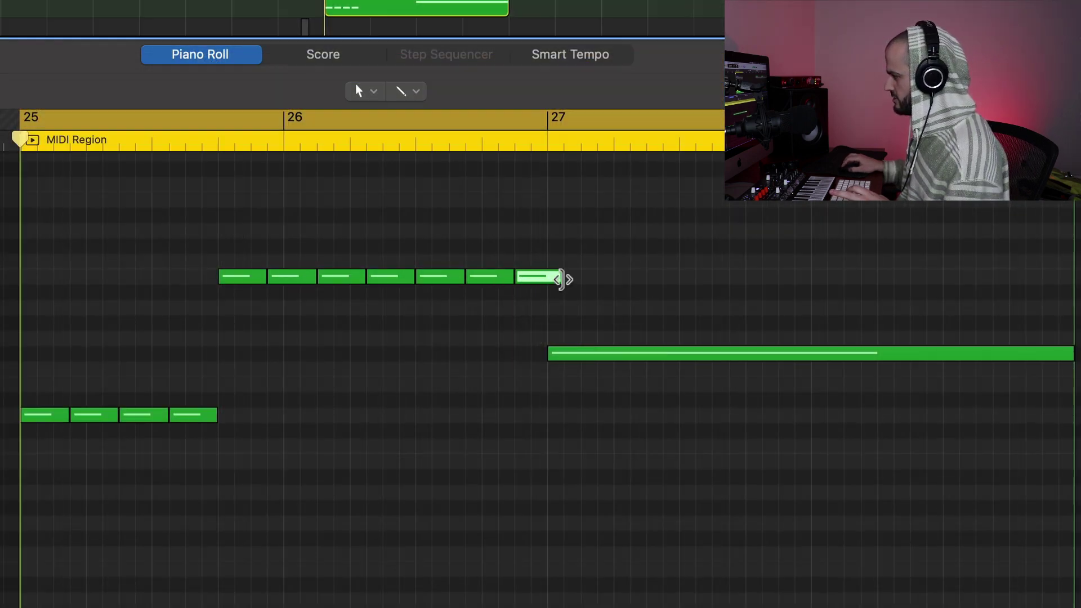
left_click_drag(561, 279, 548, 287)
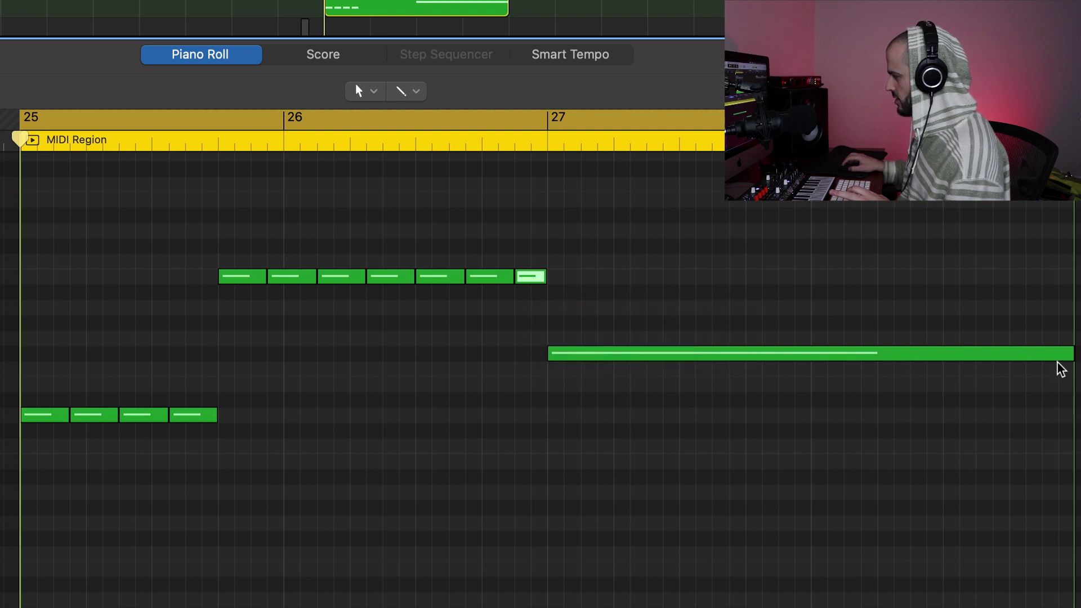
- Shorten the bar 27 bass note to a dotted eighth, fill the pitch with repeats up to bar 29, and play the region
left_click_drag(1069, 354, 598, 366)
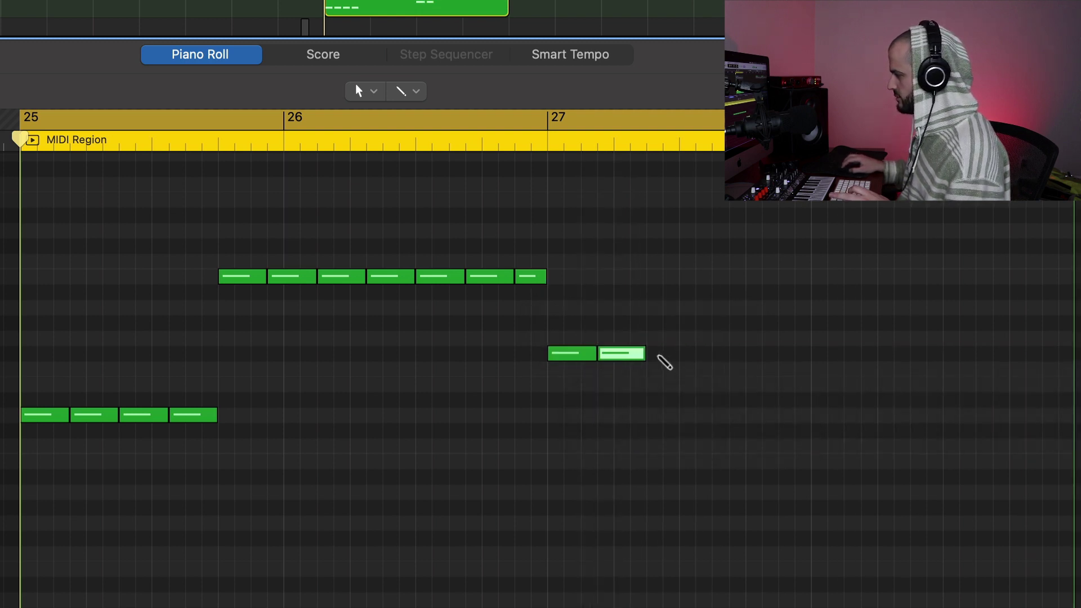
left_click_drag(663, 362, 704, 357)
key("super+r")
key("space")
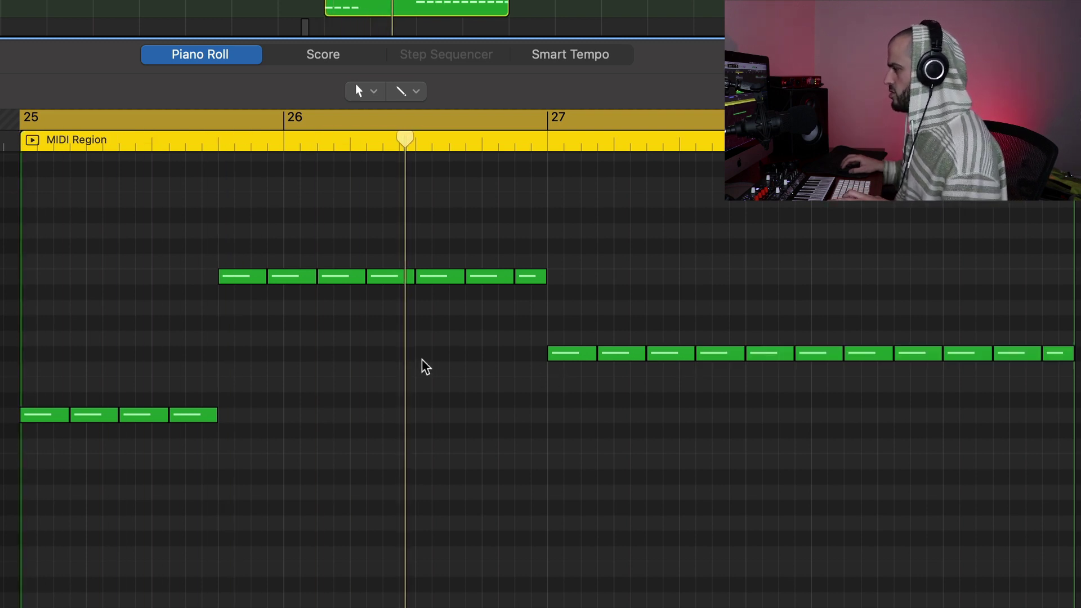
key("space")
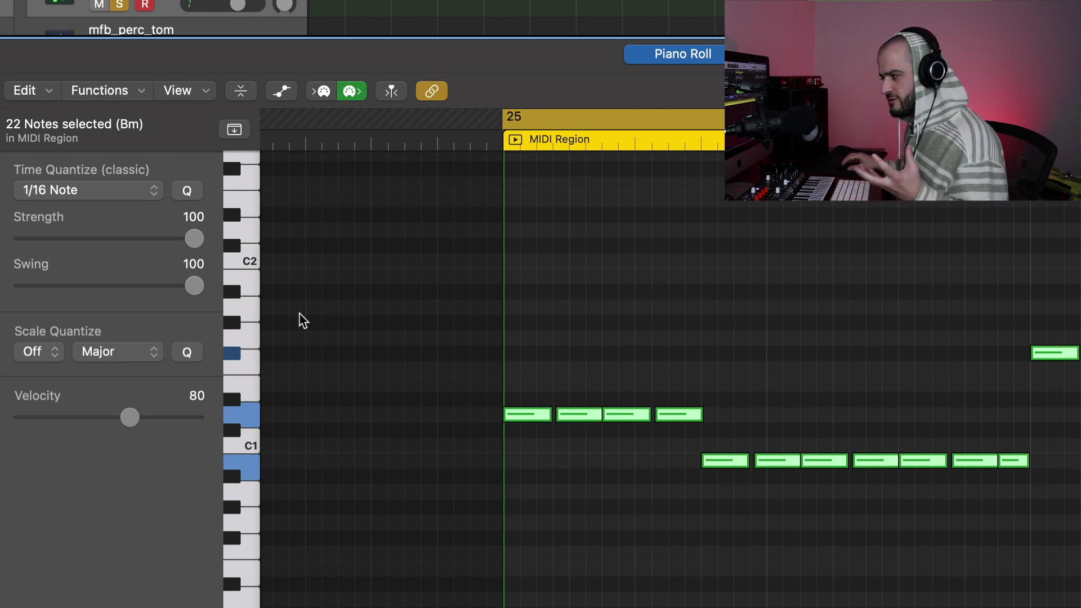
- Slightly shorten all selected bass notes, set their quantize swing to 38, and play the region
left_click_drag(701, 416, 697, 417)
key("space")
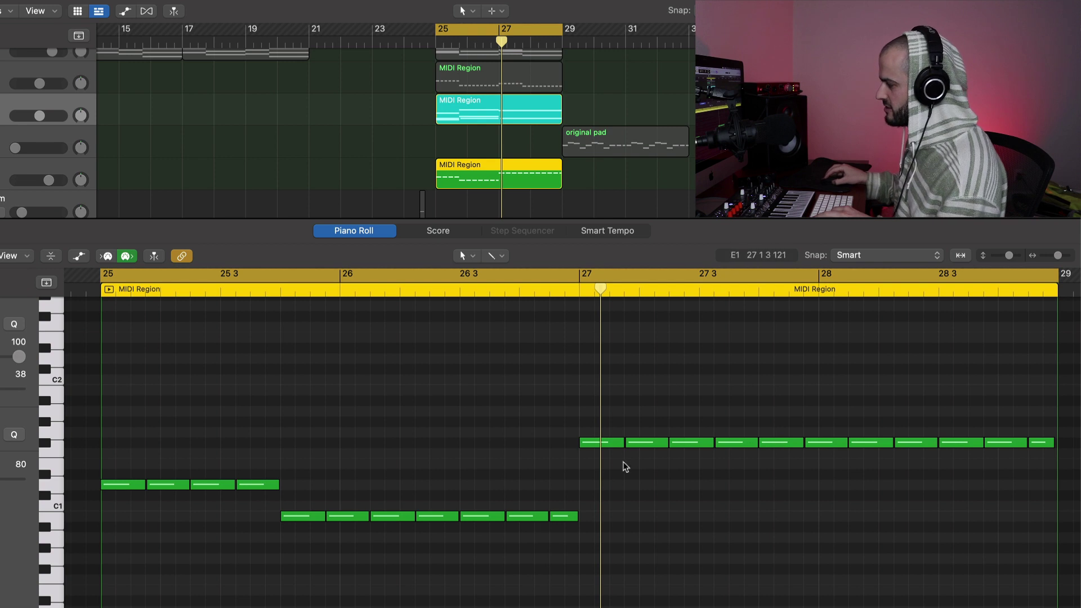
- Shorten the notes ending each run and add short passing notes between pitches, with E1 and a final A1 before bar 29
mouse_move(278, 485)
left_mouse_down()
mouse_move(253, 494)
mouse_move(279, 465)
left_mouse_up()
left_click(269, 465, "super")
key("space")
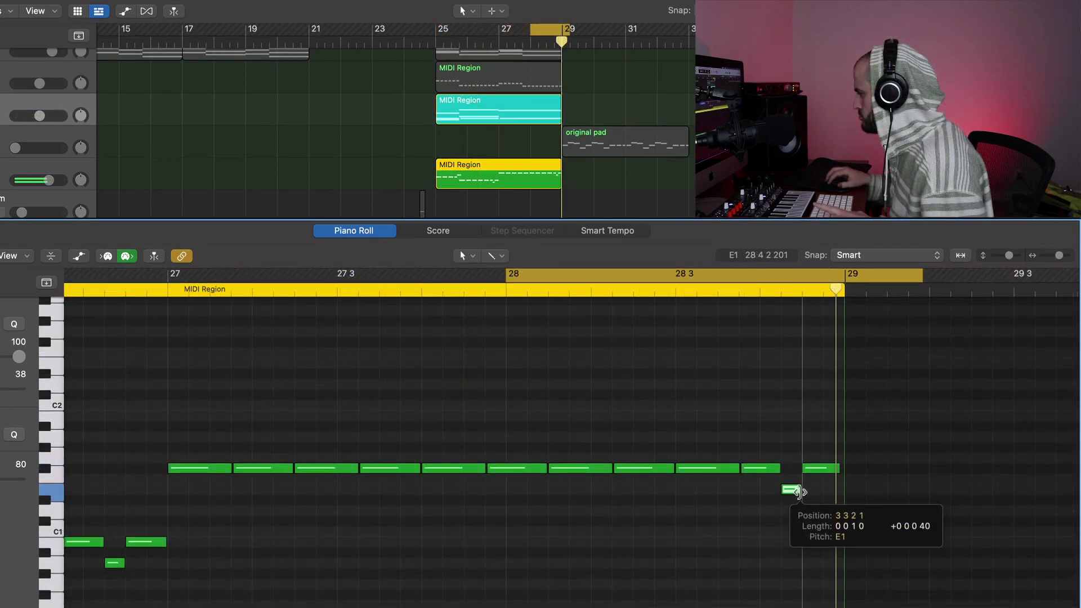
left_click_drag(796, 490, 821, 469)
left_click(832, 425)
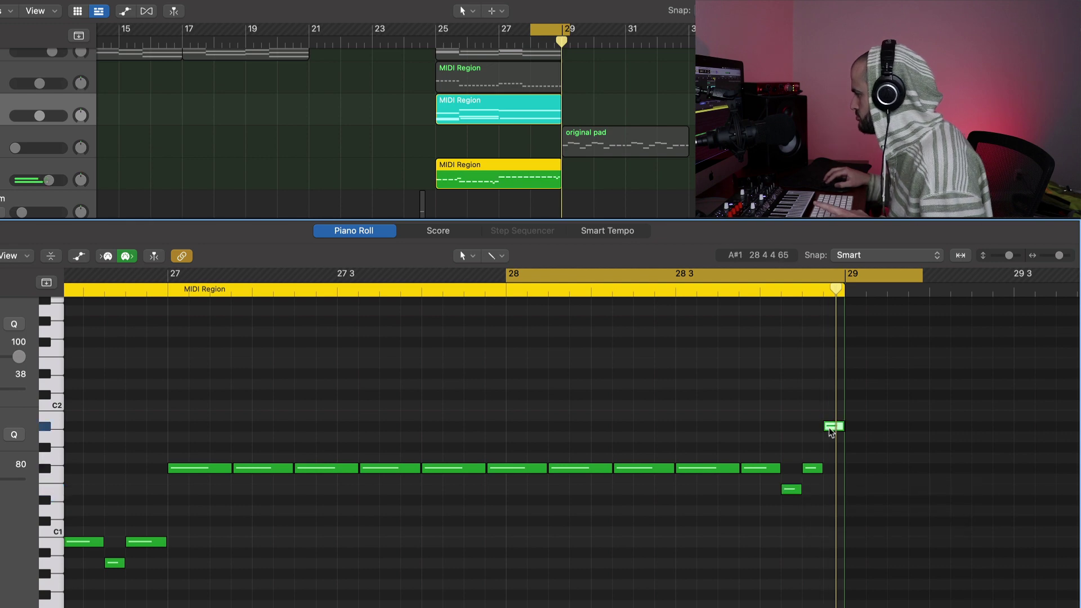
left_click_drag(832, 425, 833, 443)
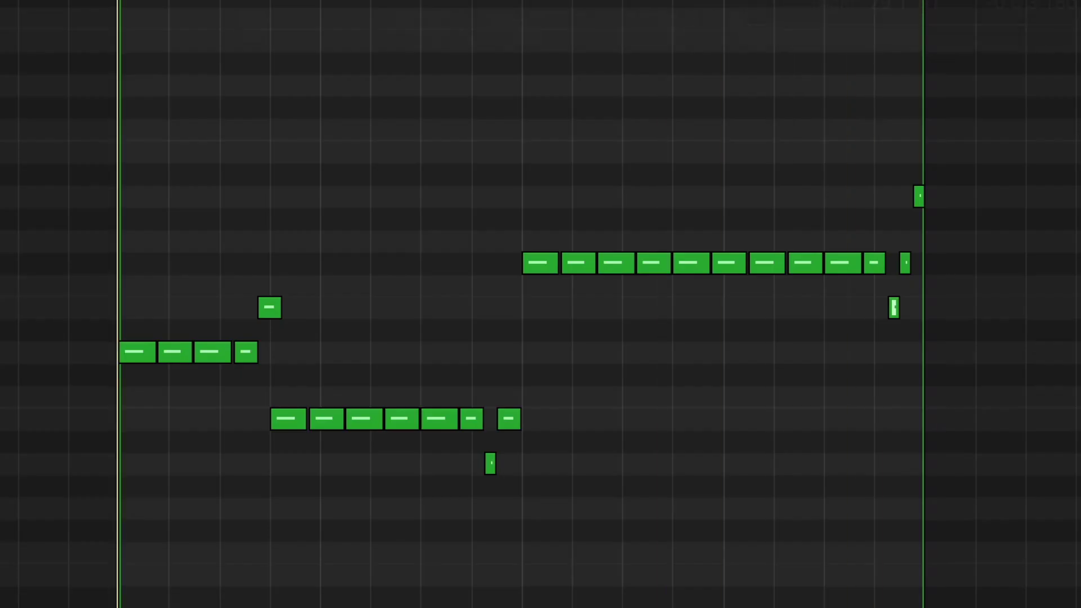